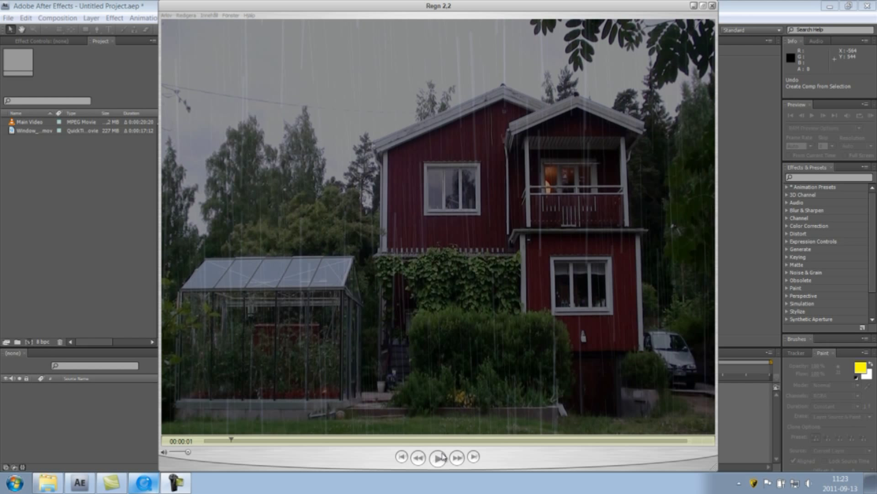
# Play the finished rainy house clip in QuickTime, pause at 00:00:10, then close it
pyautogui.click(438, 459)
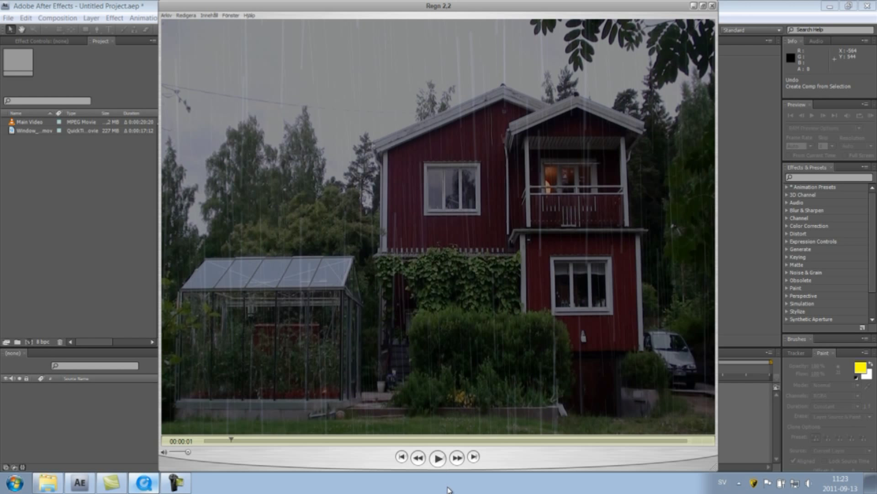
pyautogui.click(438, 458)
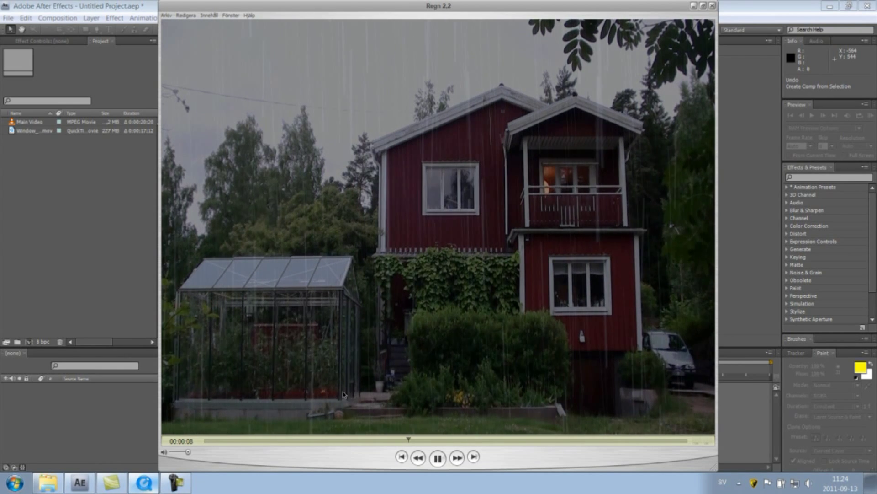
pyautogui.click(438, 457)
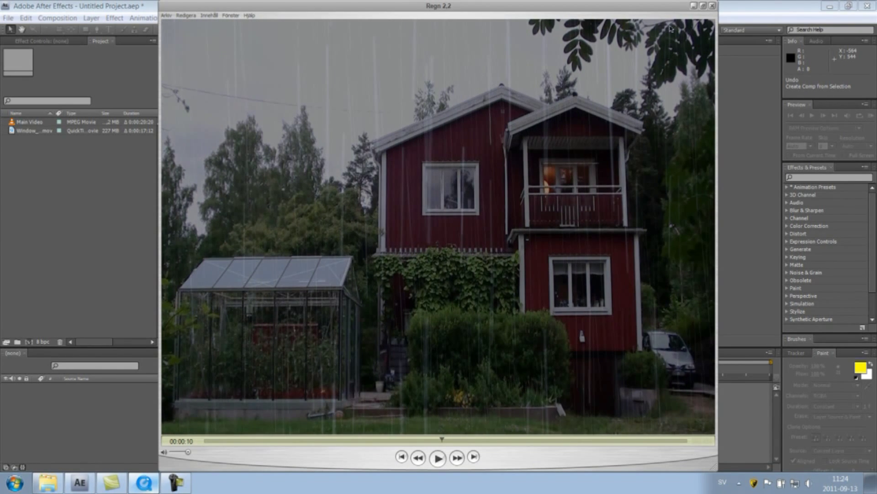
pyautogui.click(711, 6)
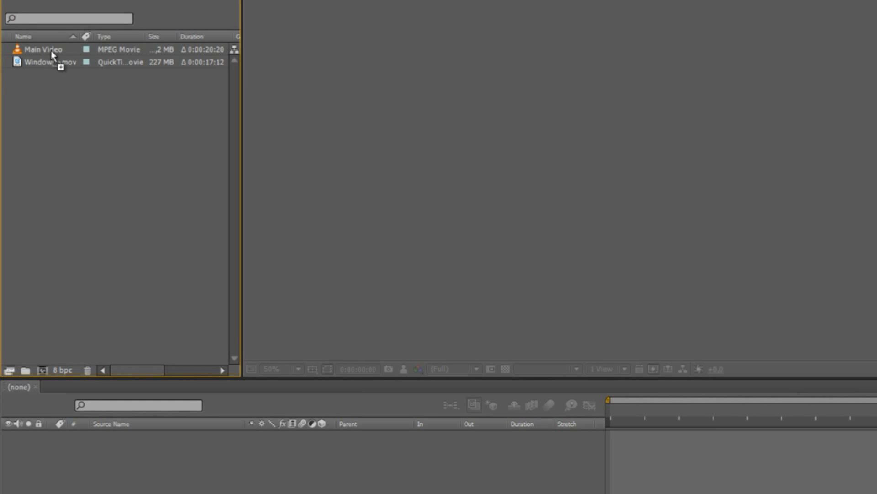
# Drop the Main Video clip onto Create New Composition to build its composition
pyautogui.click(53, 44)
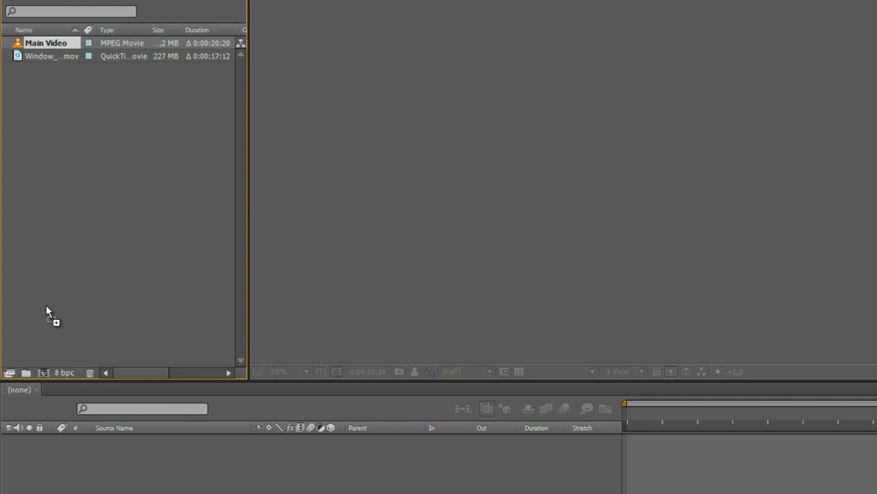
pyautogui.moveTo(43, 360); pyautogui.dragTo(44, 372)
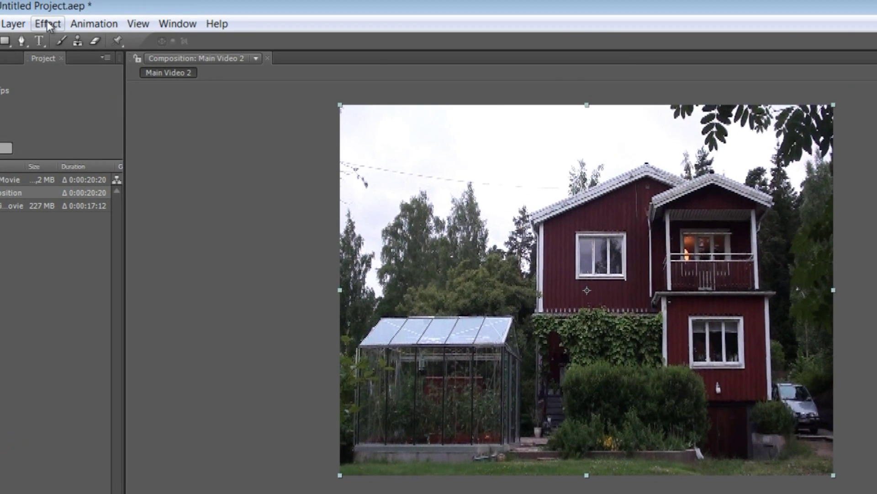
pyautogui.click(46, 27)
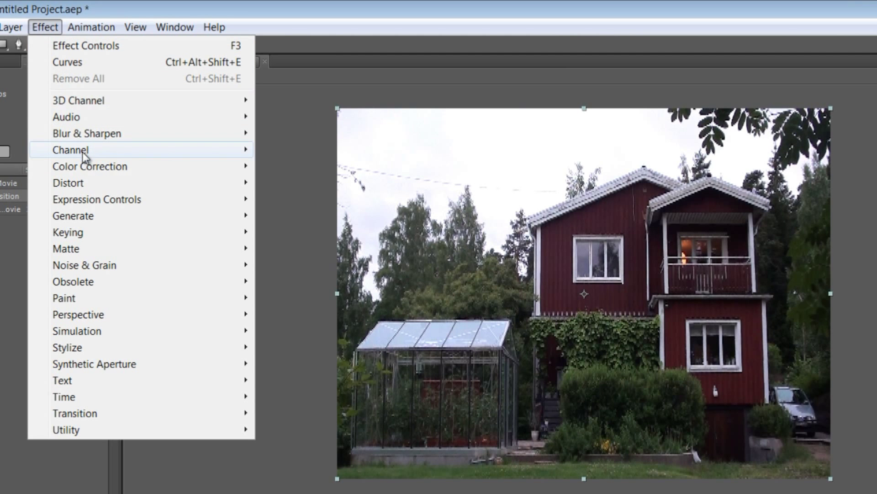
pyautogui.moveTo(90, 167)
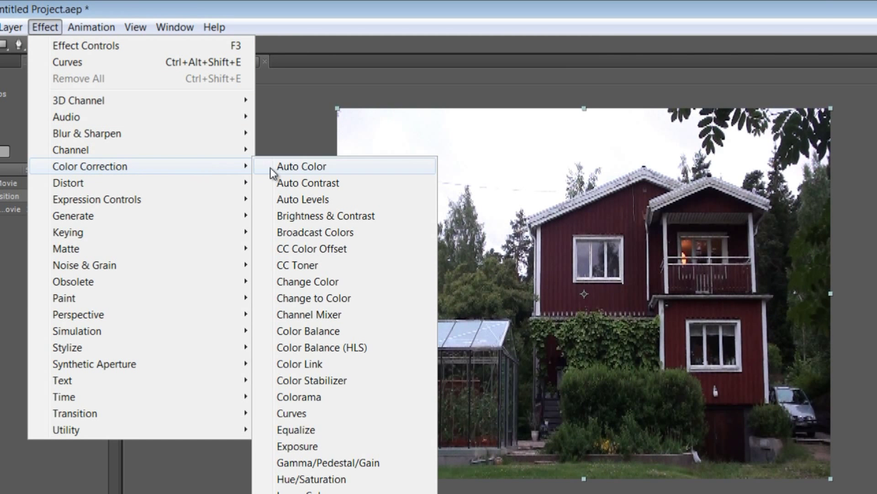
# Apply Color Correction > Curves and pull the curve down until the house footage looks dim
pyautogui.click(291, 412)
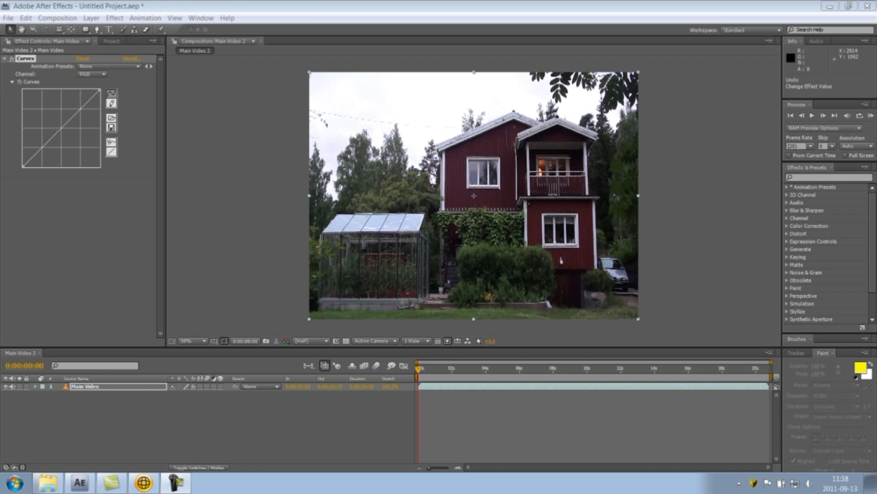
pyautogui.moveTo(60, 128)
pyautogui.mouseDown()
pyautogui.moveTo(72, 144)
pyautogui.moveTo(48, 122)
pyautogui.mouseUp()
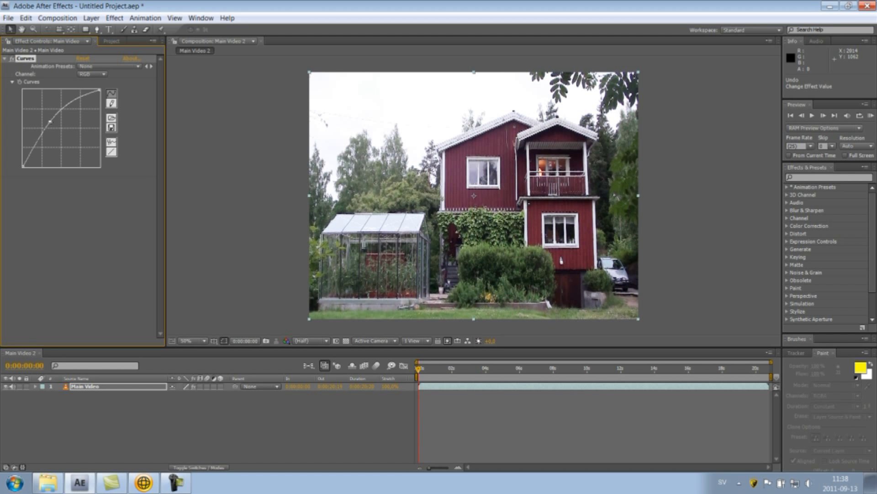
pyautogui.moveTo(50, 122); pyautogui.dragTo(62, 131)
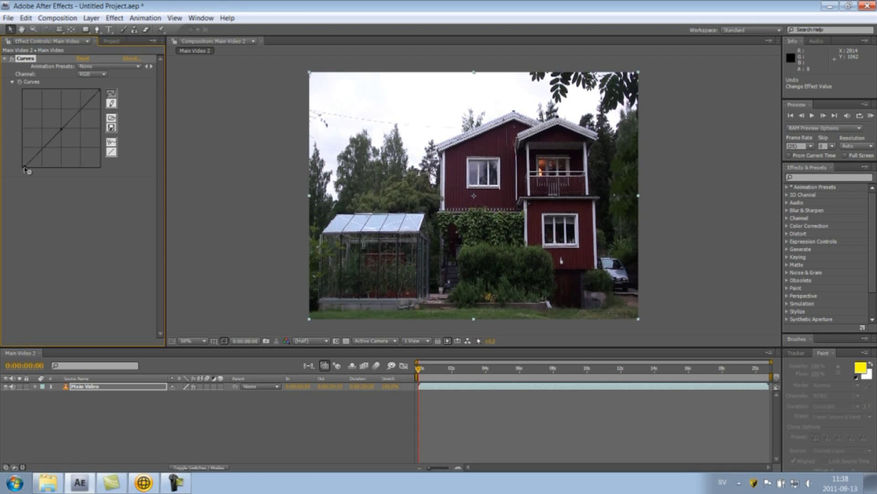
pyautogui.moveTo(24, 169); pyautogui.dragTo(25, 150)
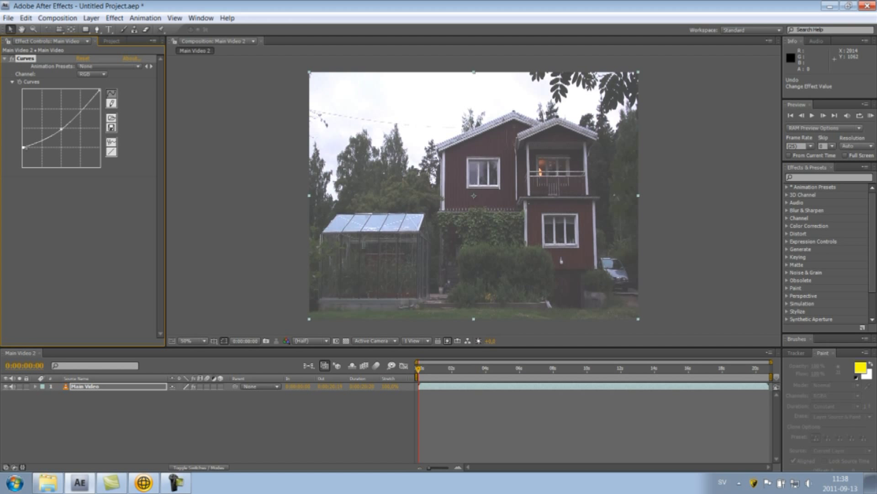
pyautogui.moveTo(25, 147); pyautogui.dragTo(24, 167)
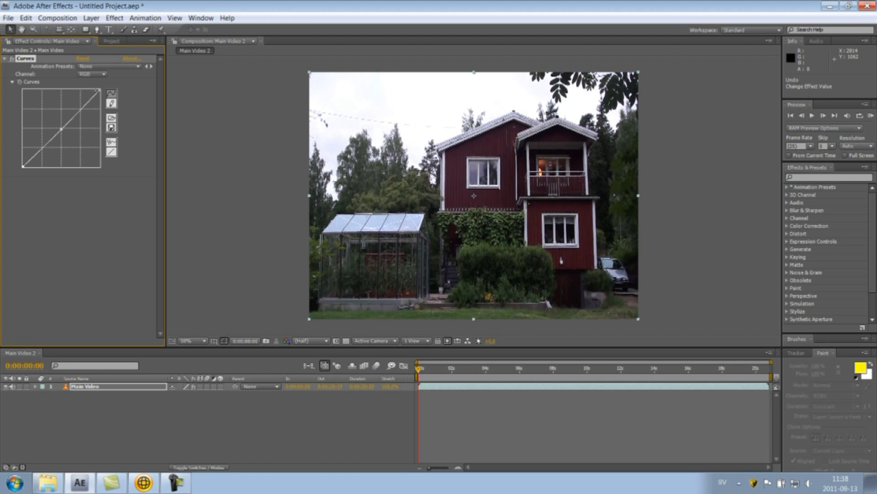
pyautogui.moveTo(100, 90); pyautogui.dragTo(100, 115)
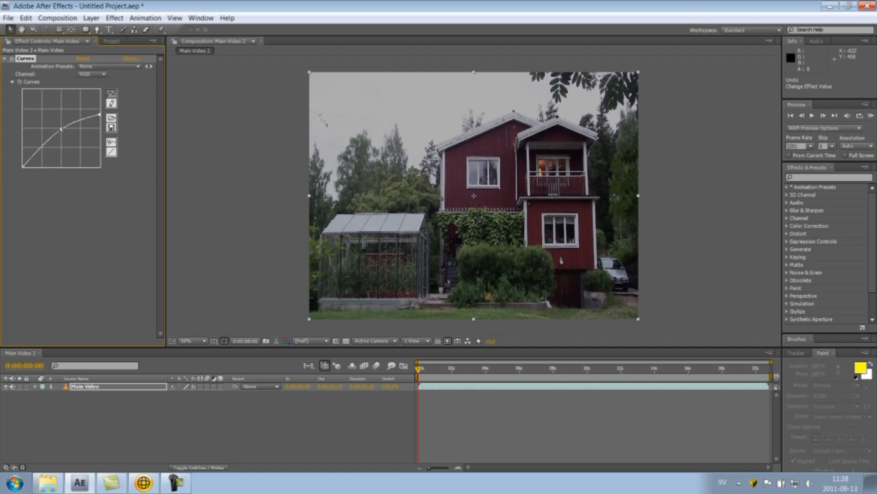
pyautogui.moveTo(62, 129); pyautogui.dragTo(62, 140)
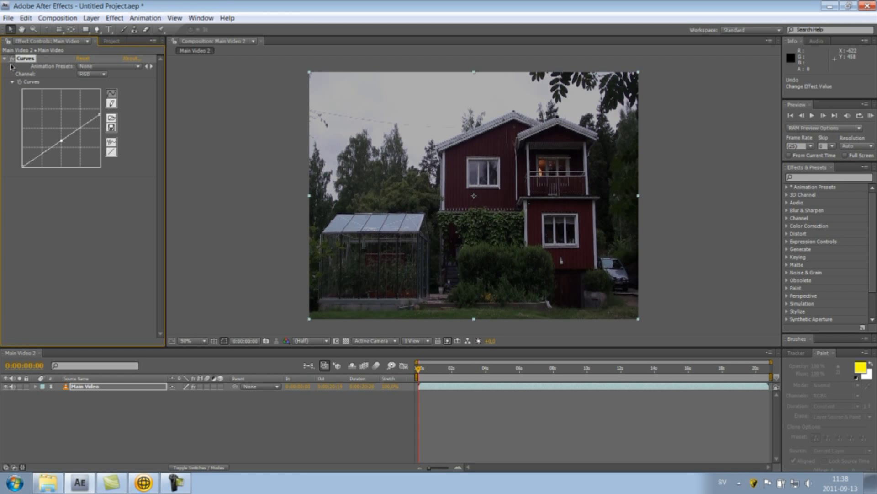
pyautogui.click(6, 59)
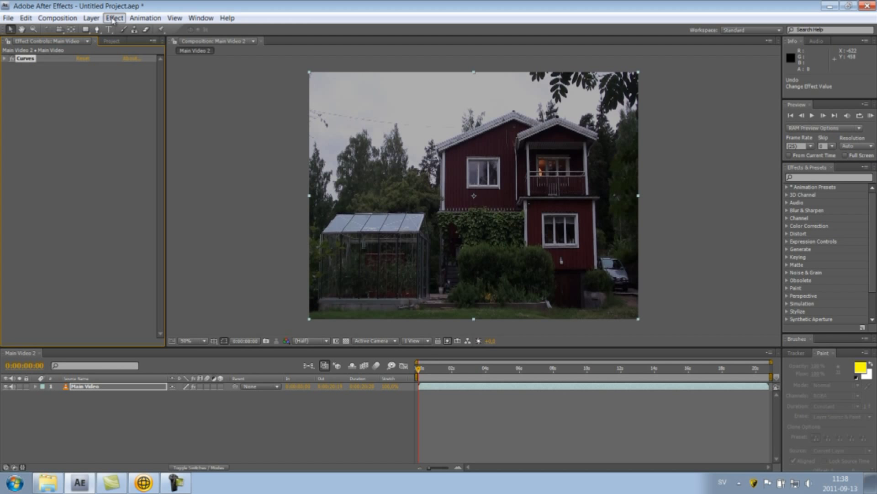
# Apply Simulation > CC Rain to the footage and view the composition at 100%
pyautogui.click(114, 19)
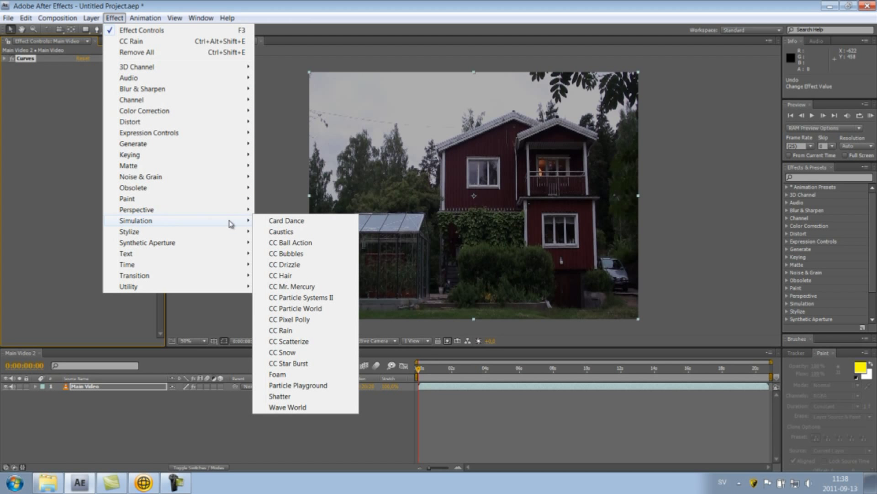
pyautogui.moveTo(136, 220)
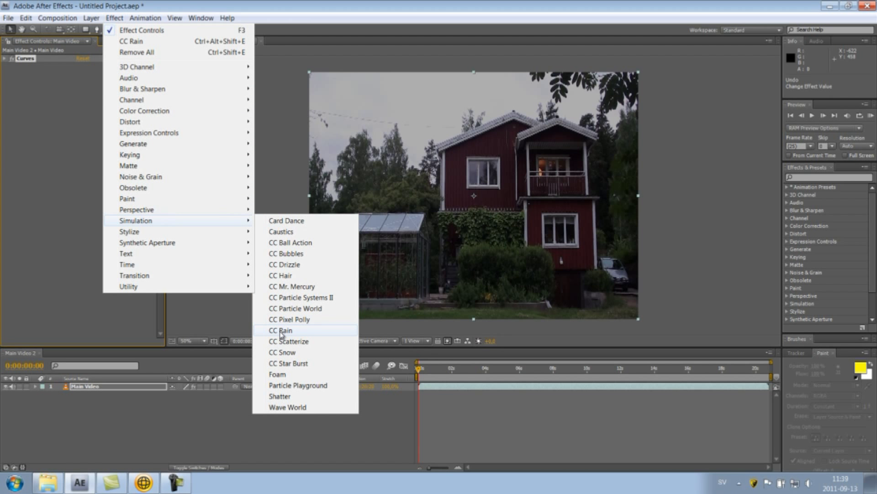
pyautogui.click(281, 329)
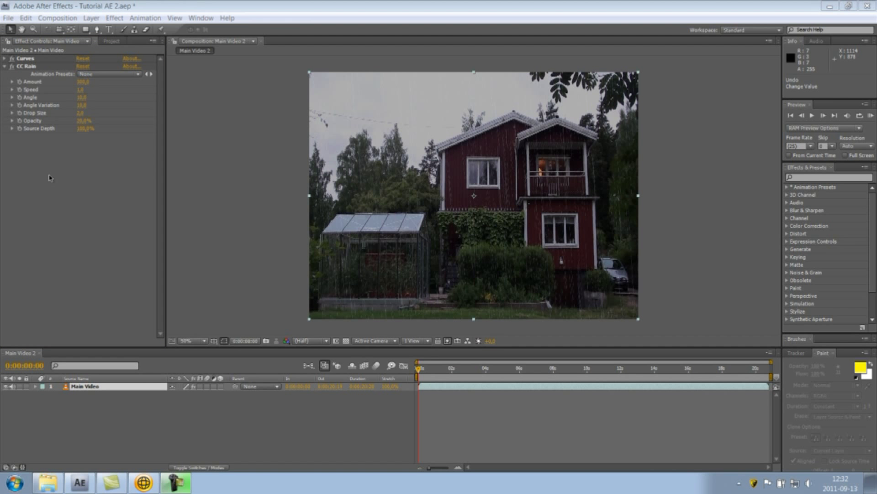
pyautogui.click(49, 177)
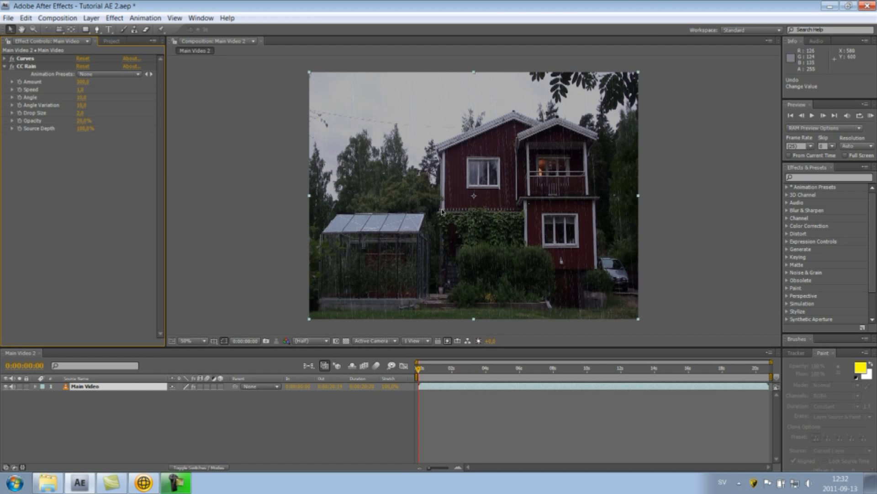
pyautogui.press('.')
pyautogui.press('.')
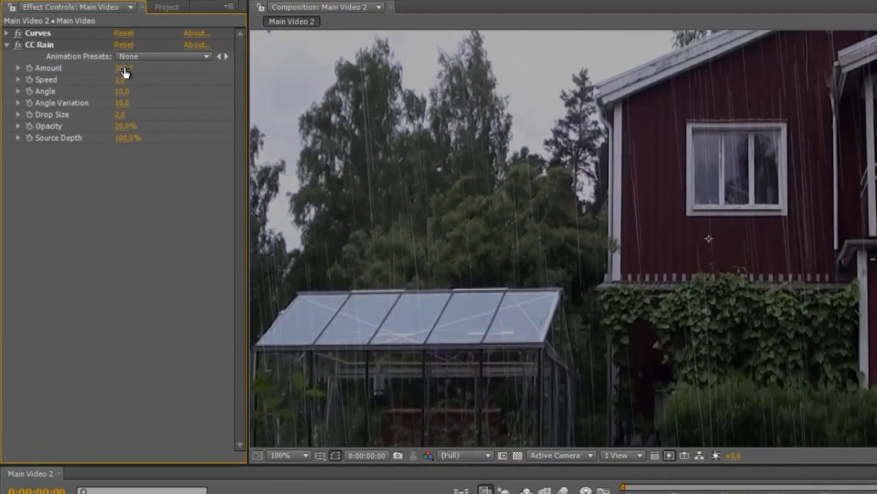
# Adjust the CC Rain amount, then set Speed 0,8, Angle 0,2 and Opacity 13%
pyautogui.moveTo(125, 71)
pyautogui.mouseDown()
pyautogui.moveTo(118, 76)
pyautogui.moveTo(157, 214)
pyautogui.mouseUp()
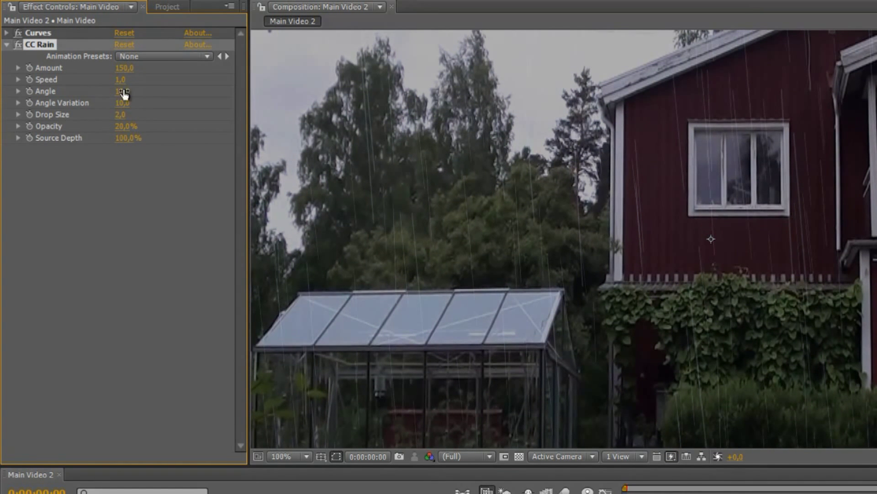
pyautogui.click(121, 79)
pyautogui.write('0')
pyautogui.write(',8')
pyautogui.click(144, 205)
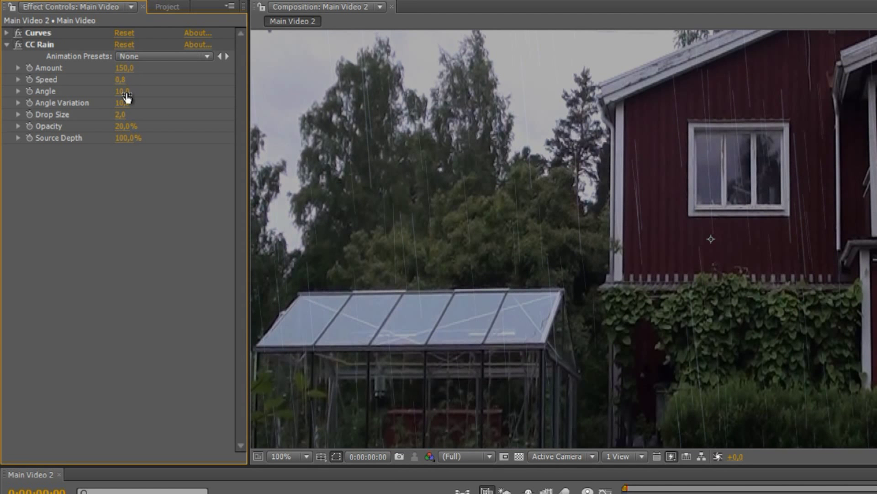
pyautogui.moveTo(126, 96); pyautogui.dragTo(102, 137)
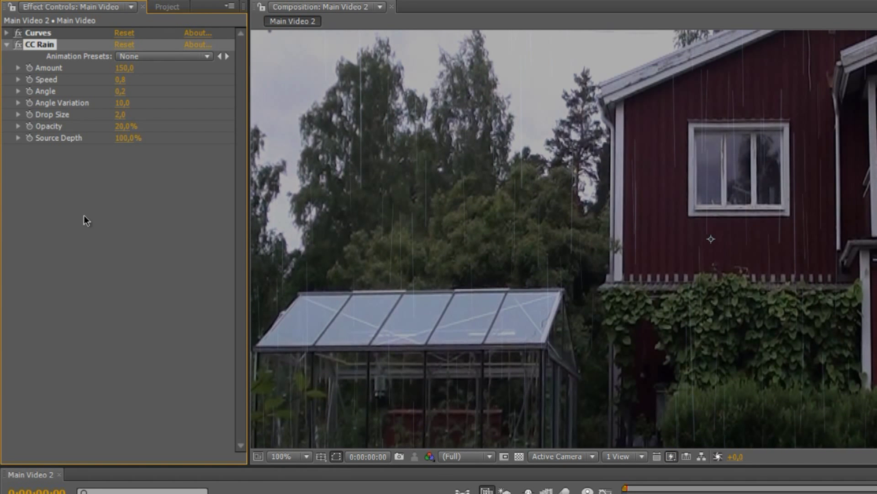
pyautogui.click(107, 215)
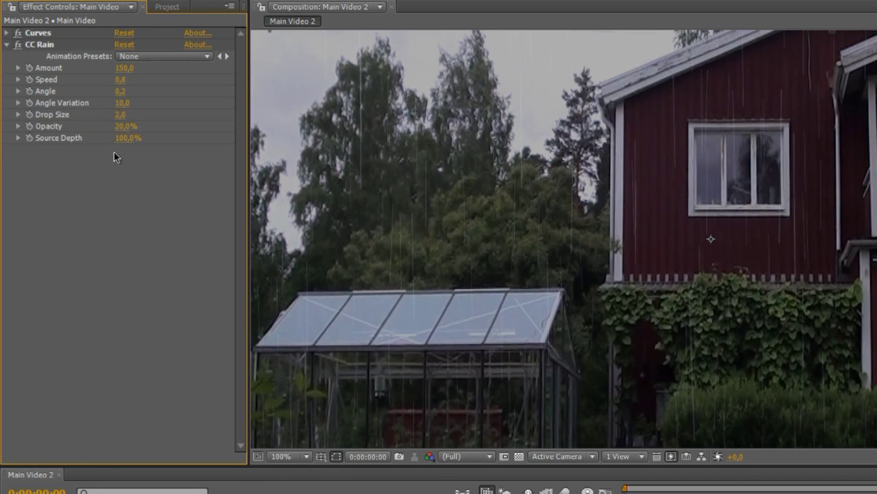
pyautogui.moveTo(127, 133); pyautogui.dragTo(123, 132)
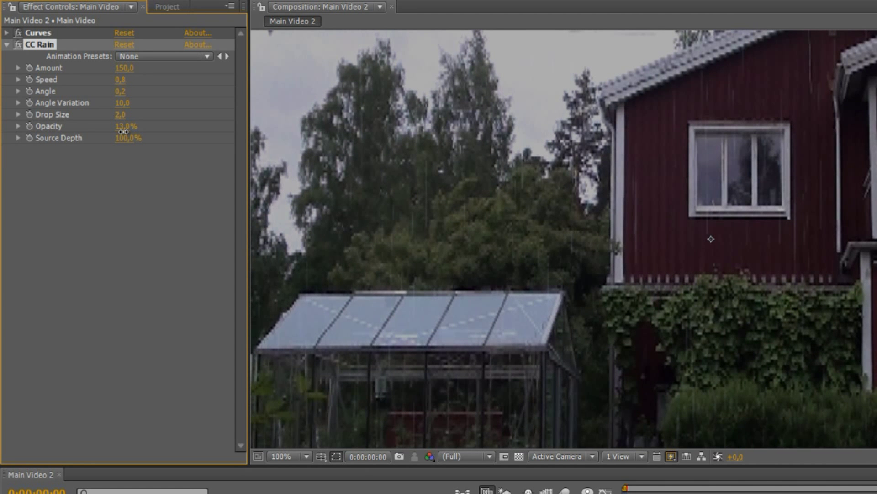
pyautogui.click(108, 211)
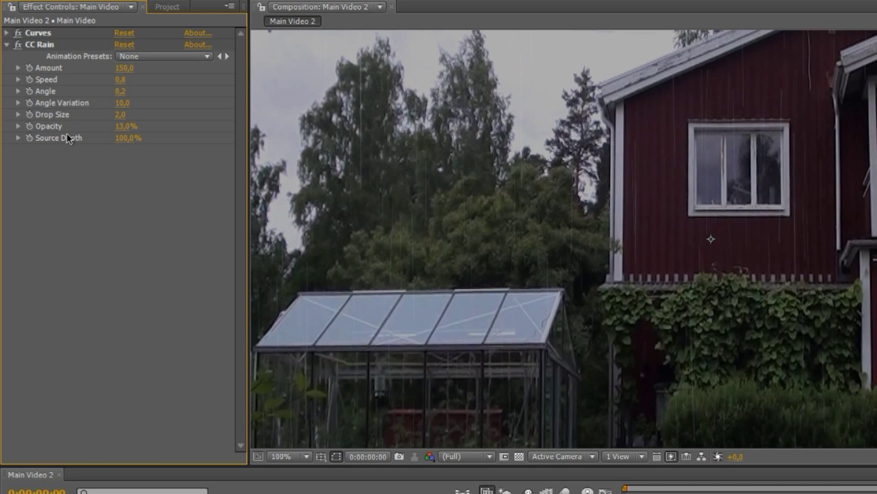
# Add a second CC Rain effect and set CC Rain 2 Amount to 100
pyautogui.click(6, 44)
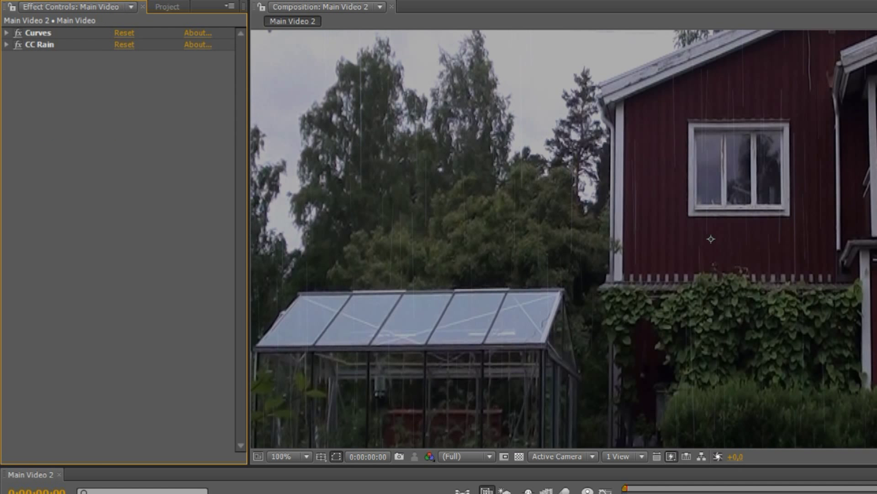
pyautogui.click(159, 0)
pyautogui.moveTo(203, 275)
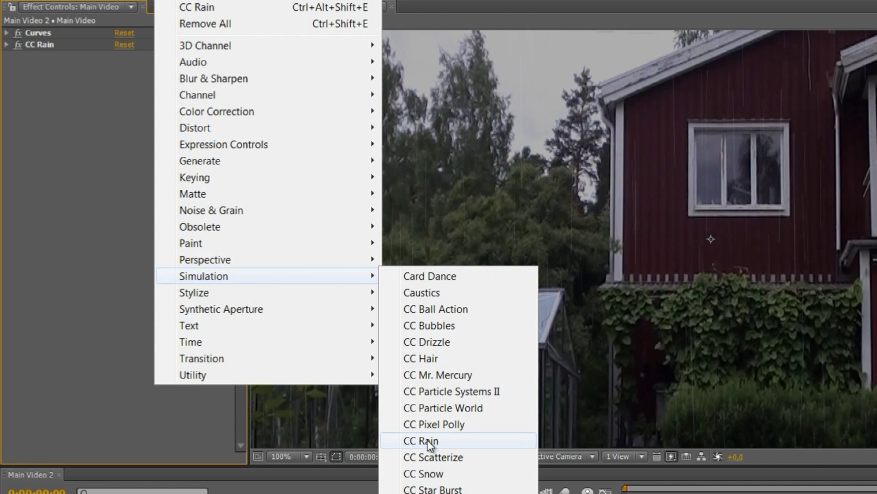
pyautogui.click(427, 440)
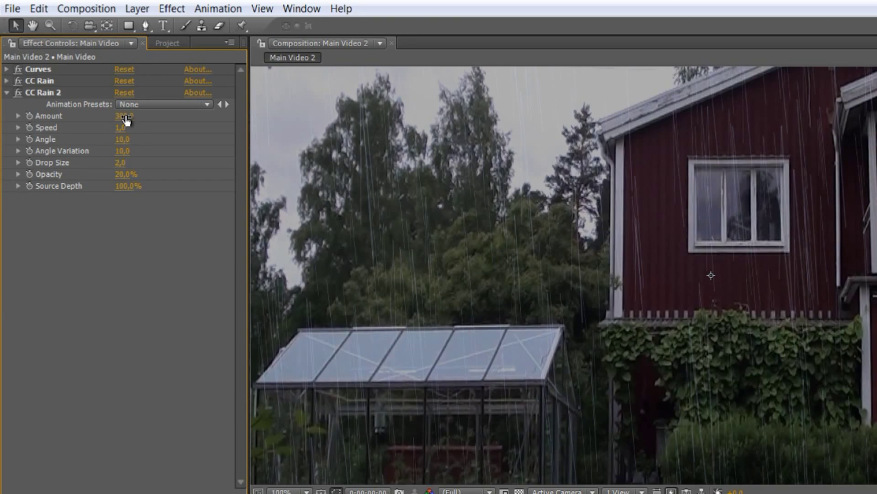
pyautogui.moveTo(125, 117); pyautogui.dragTo(120, 122)
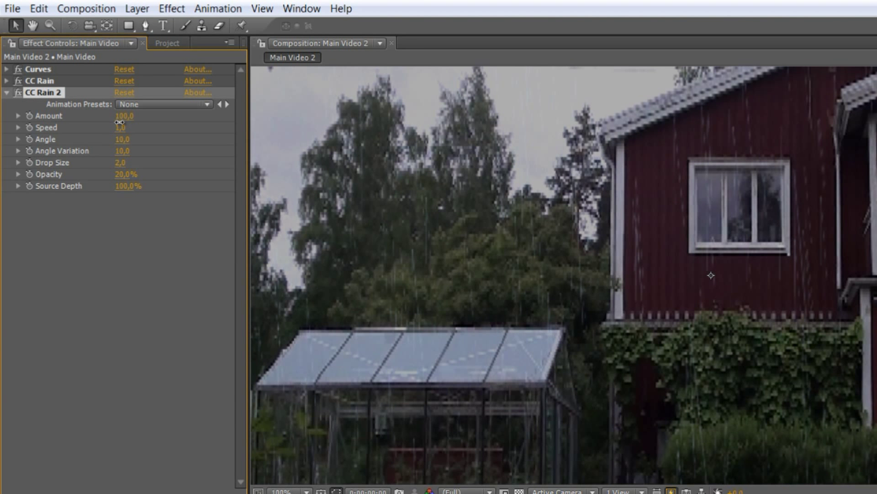
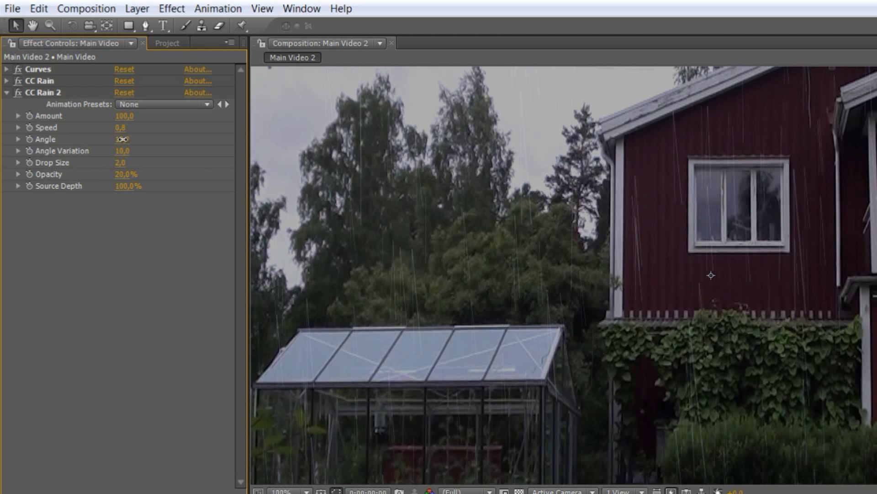
# Straighten the CC Rain 2 angle to 0,3 so drops fall almost vertically
pyautogui.moveTo(124, 141); pyautogui.dragTo(116, 149)
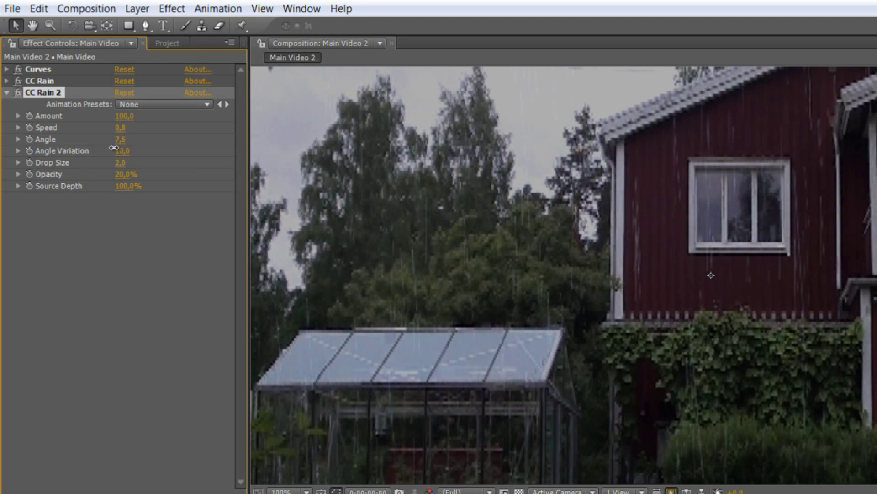
pyautogui.moveTo(116, 148); pyautogui.dragTo(91, 177)
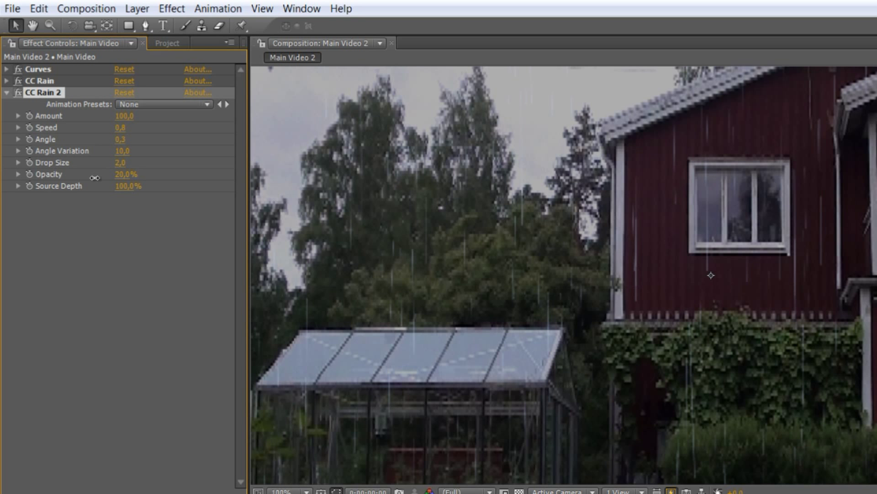
pyautogui.moveTo(95, 178); pyautogui.dragTo(95, 177)
pyautogui.click(130, 243)
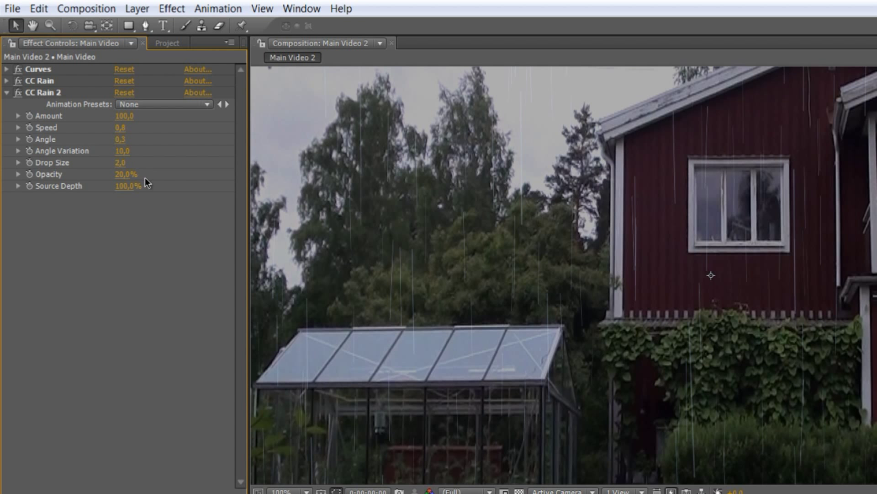
# Raise CC Rain 2 drop size to 3,7 and lower its opacity to 14%
pyautogui.click(122, 163)
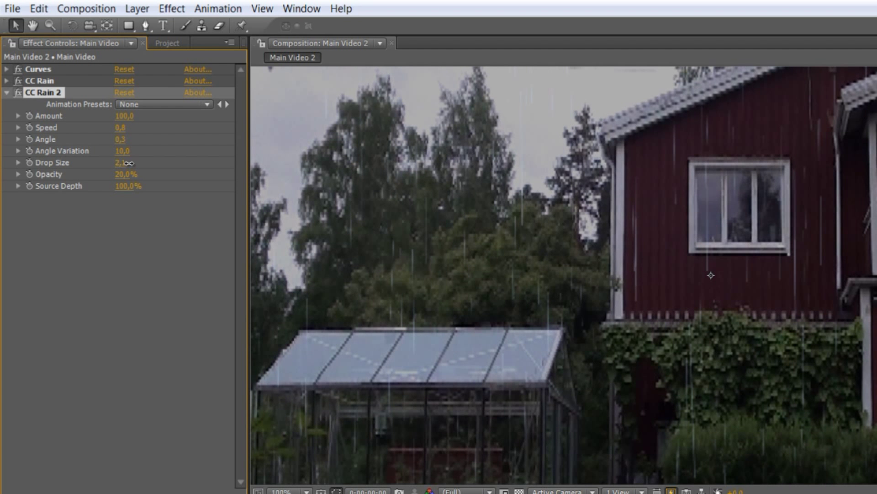
pyautogui.moveTo(122, 161)
pyautogui.mouseDown()
pyautogui.moveTo(179, 166)
pyautogui.moveTo(230, 156)
pyautogui.mouseUp()
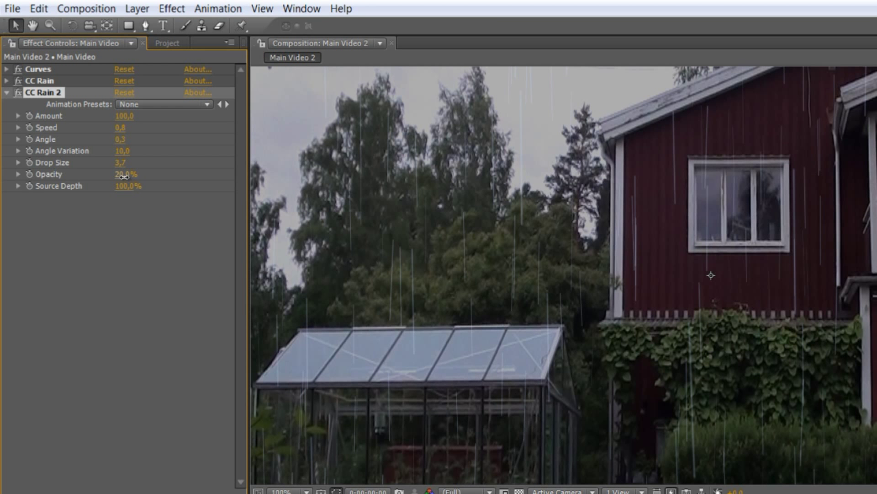
pyautogui.moveTo(122, 177); pyautogui.dragTo(122, 176)
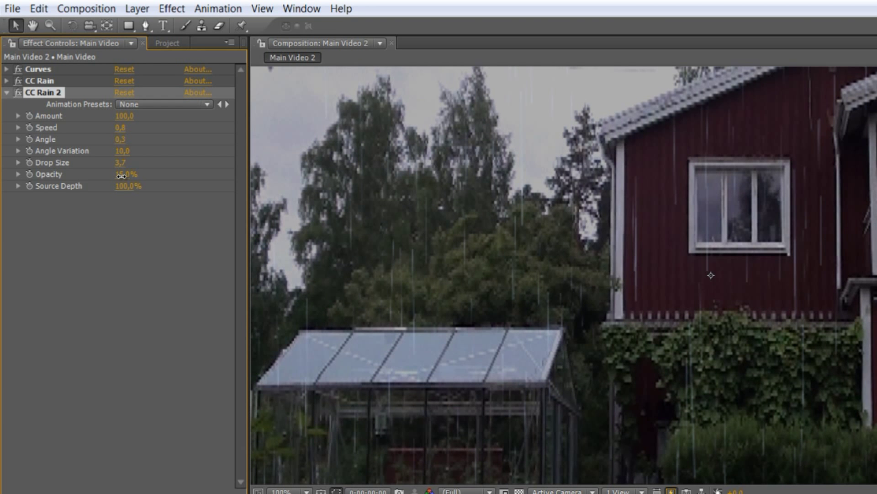
pyautogui.moveTo(120, 175); pyautogui.dragTo(119, 174)
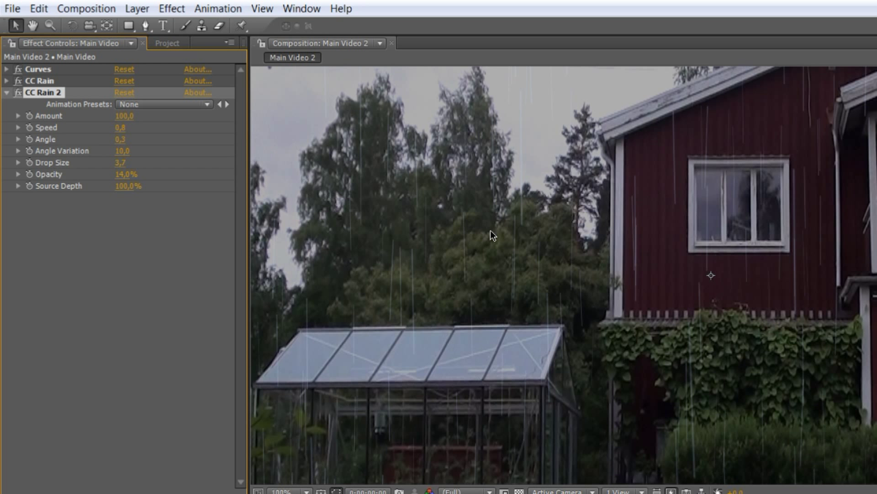
pyautogui.click(54, 218)
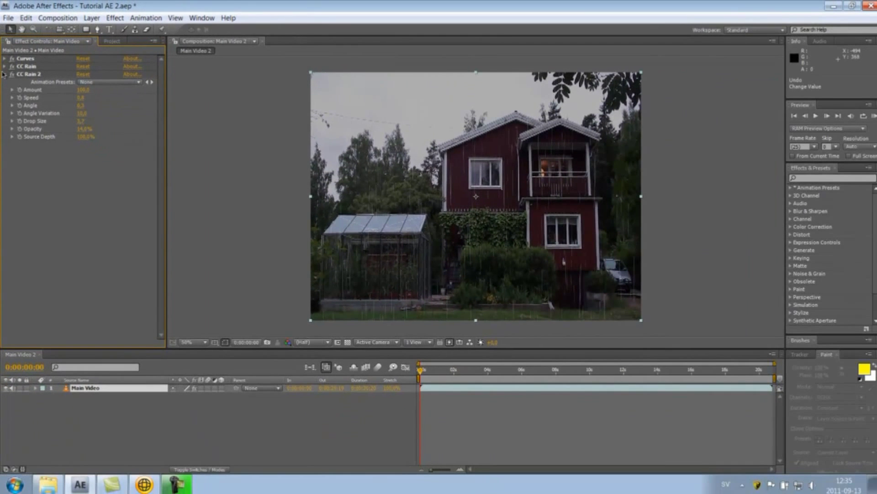
# Collapse the CC Rain 2 properties in Effect Controls
pyautogui.click(6, 74)
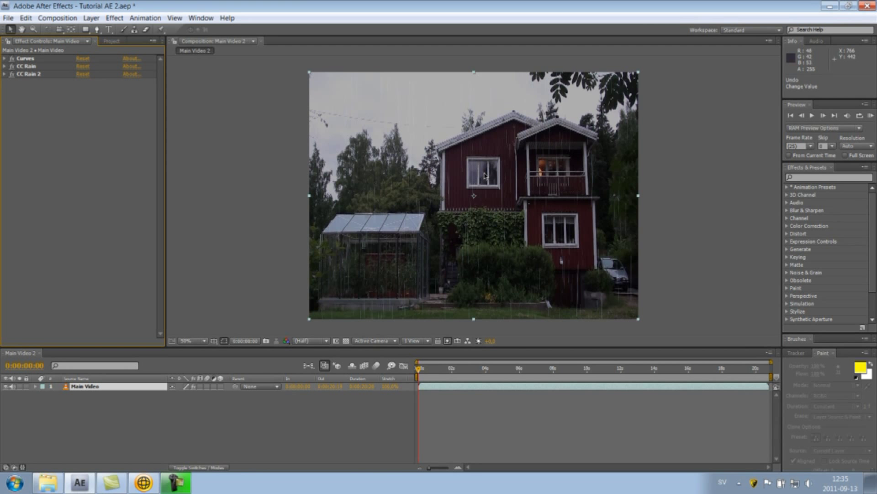
# Drop Window_Rain.mov from the Project panel into the composition and scale it down by its corner
pyautogui.click(114, 41)
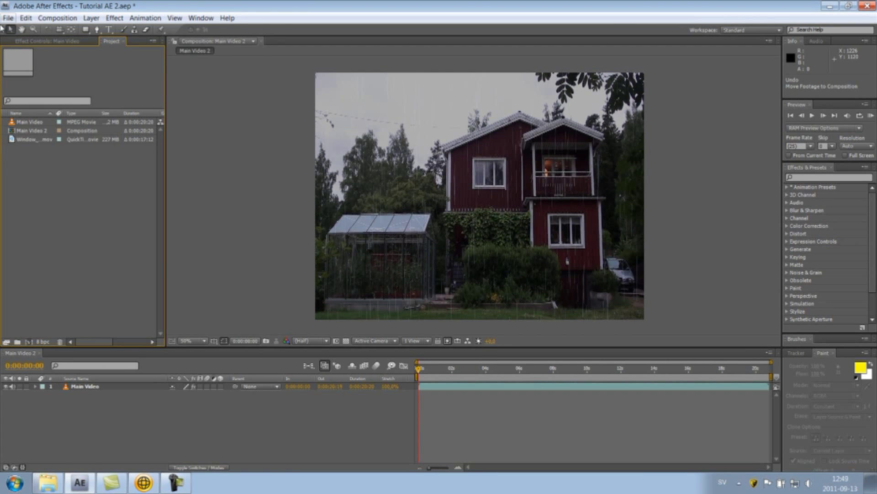
pyautogui.click(28, 139)
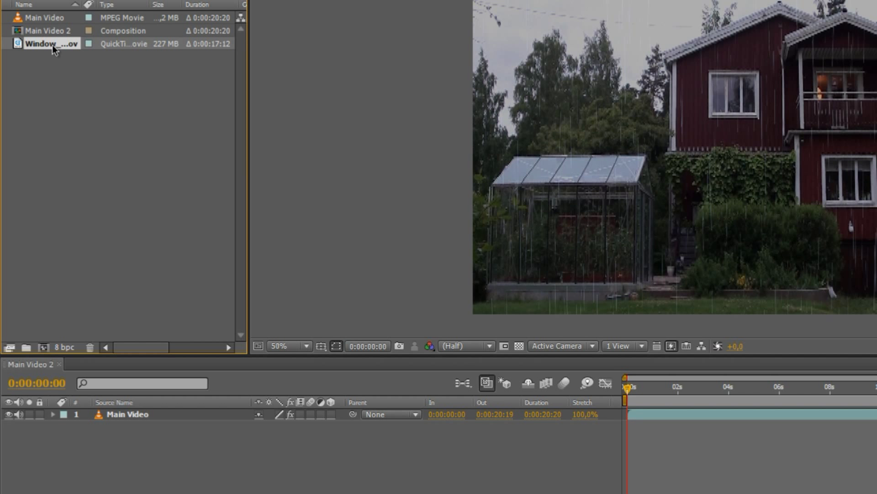
pyautogui.moveTo(53, 48); pyautogui.dragTo(572, 212)
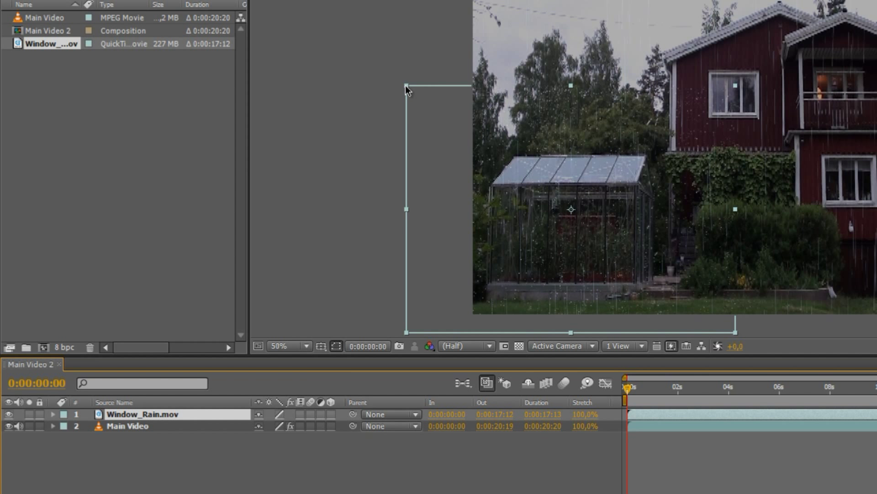
pyautogui.moveTo(405, 85); pyautogui.dragTo(451, 127)
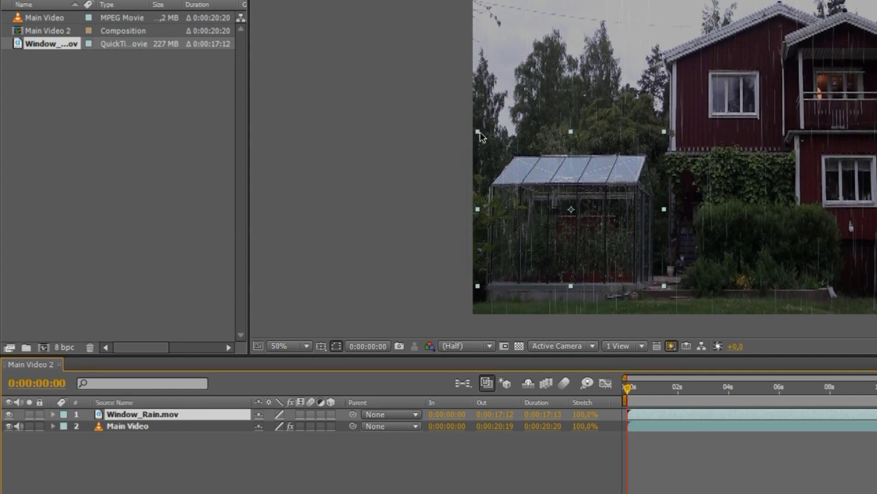
pyautogui.moveTo(452, 127); pyautogui.dragTo(482, 147)
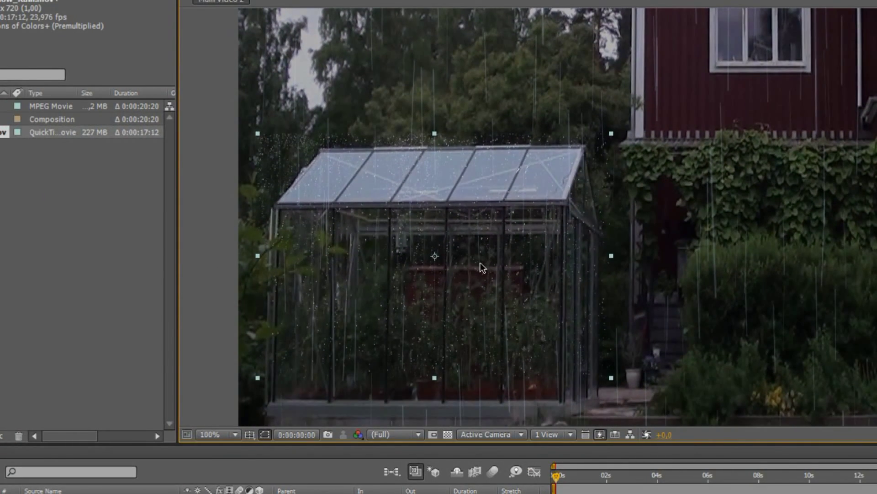
# Move and stretch the Window_Rain layer to the greenhouse front's width, height and base
pyautogui.moveTo(481, 262); pyautogui.dragTo(484, 293)
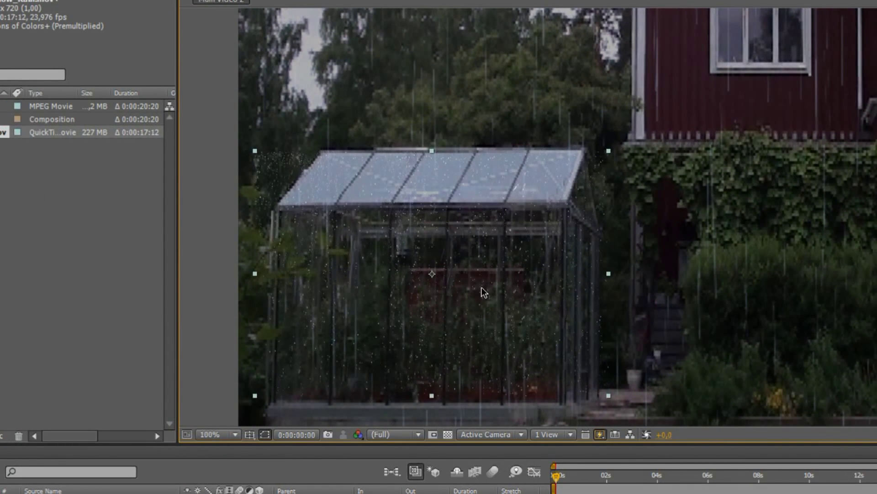
pyautogui.moveTo(436, 164); pyautogui.dragTo(434, 194)
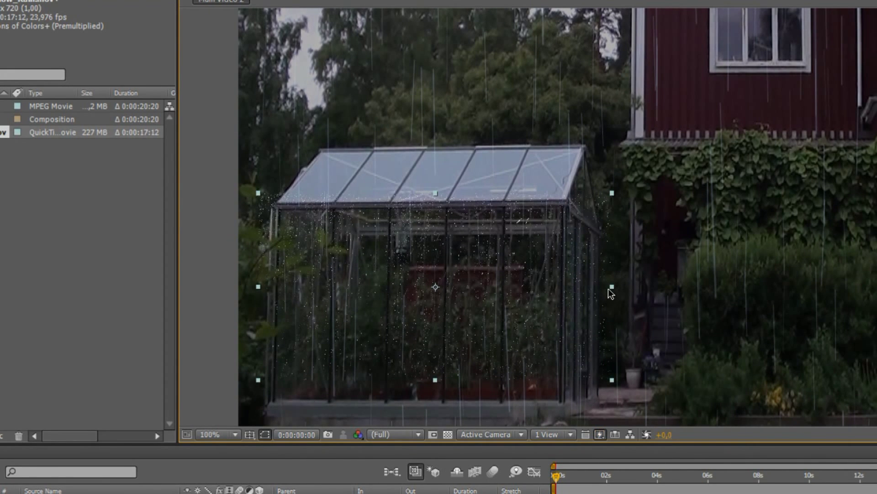
pyautogui.moveTo(612, 288); pyautogui.dragTo(578, 292)
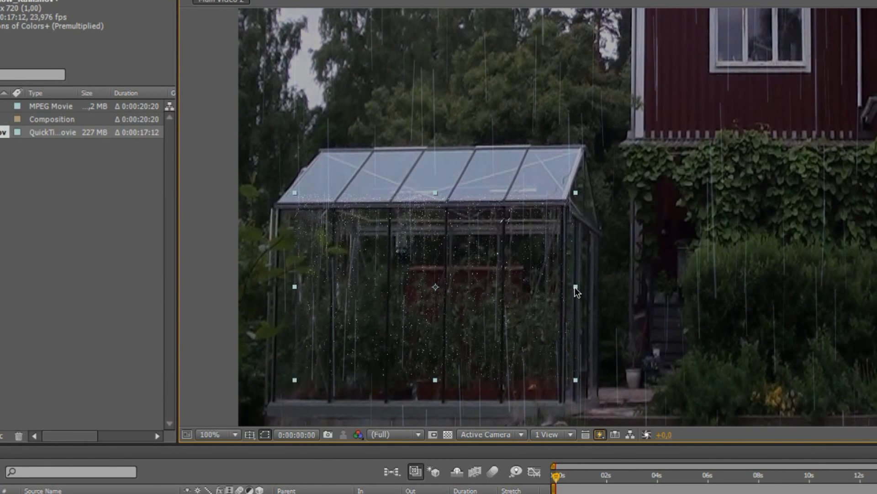
pyautogui.moveTo(445, 274)
pyautogui.mouseDown()
pyautogui.moveTo(459, 274)
pyautogui.moveTo(450, 282)
pyautogui.mouseUp()
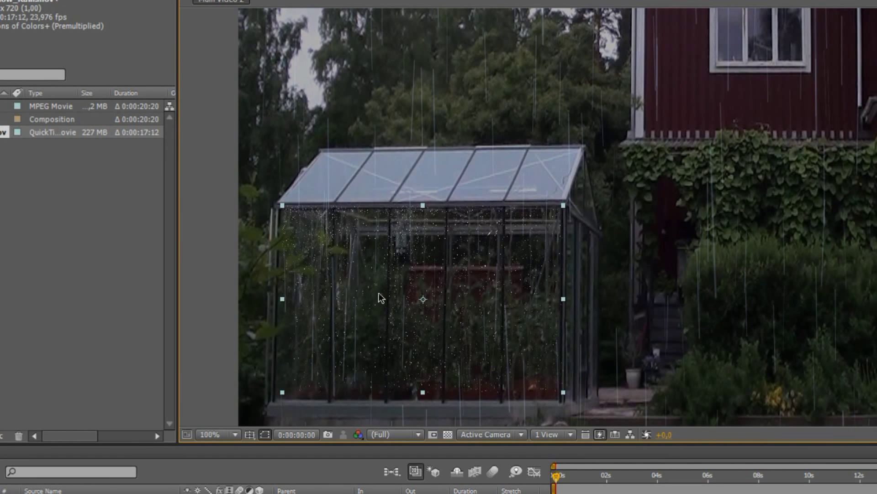
pyautogui.moveTo(380, 294); pyautogui.dragTo(376, 294)
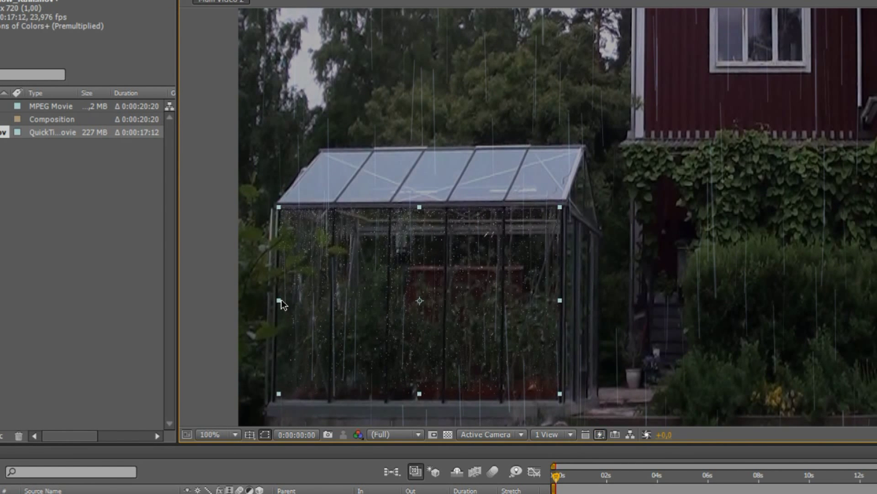
pyautogui.moveTo(282, 303); pyautogui.dragTo(278, 302)
pyautogui.moveTo(418, 396); pyautogui.dragTo(419, 399)
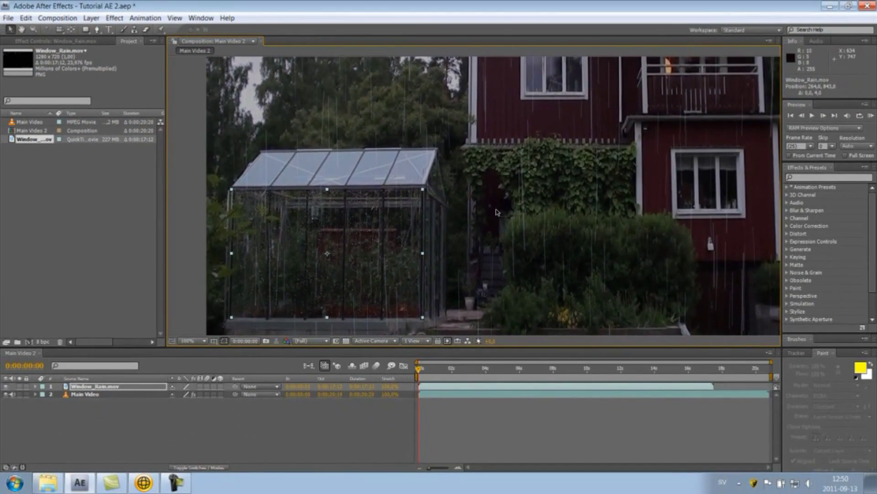
pyautogui.scroll(-2, 288, 201)
# Apply Blur & Sharpen > Gaussian Blur to the Window_Rain.mov layer
pyautogui.click(271, 172)
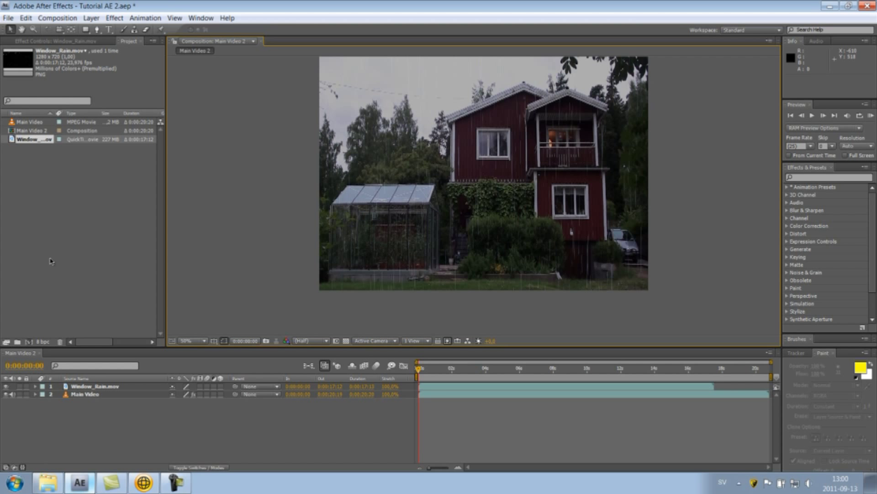
pyautogui.click(102, 388)
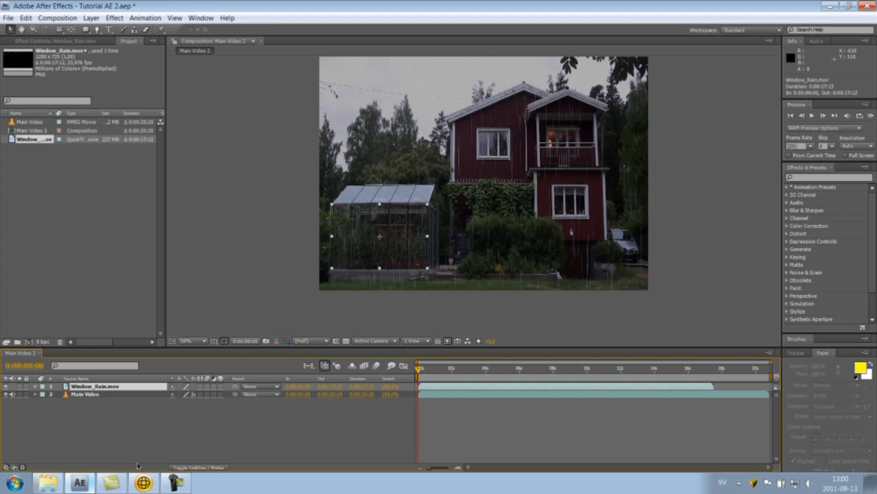
pyautogui.click(114, 17)
pyautogui.moveTo(143, 89)
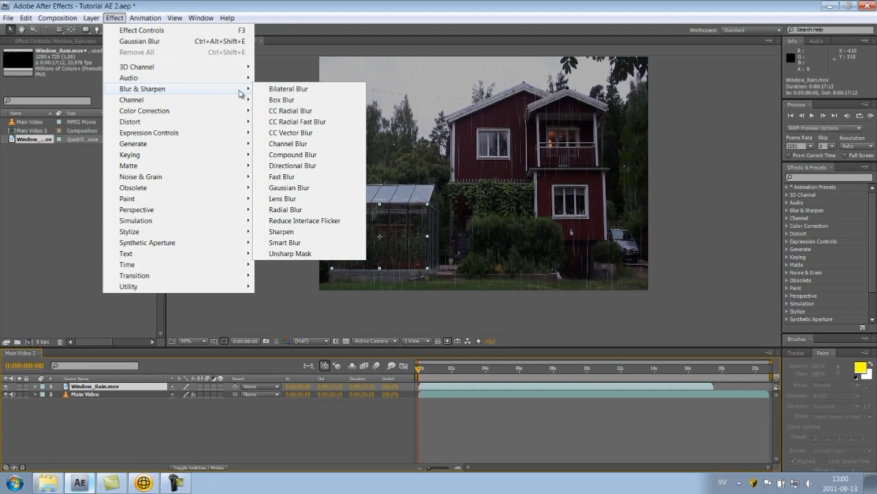
pyautogui.click(289, 189)
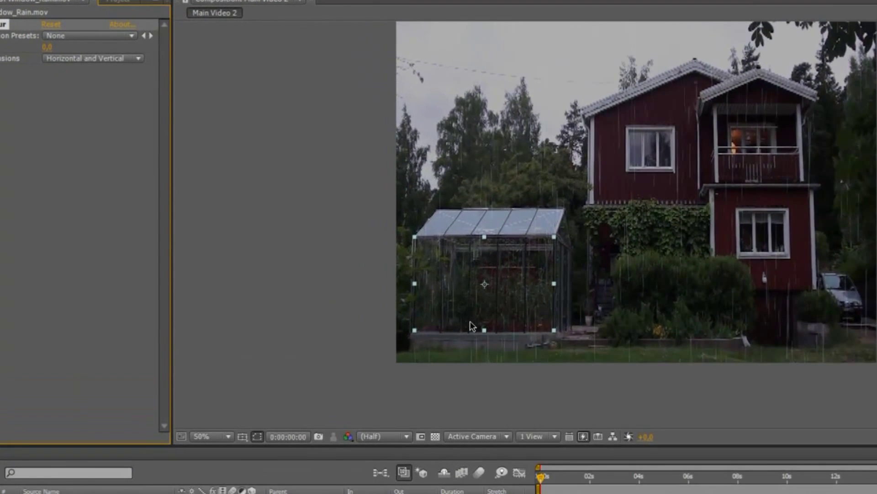
# At 100% zoom centered on the greenhouse, raise Gaussian Blur blurriness to 2,2
pyautogui.press('.')
pyautogui.moveTo(461, 350); pyautogui.dragTo(515, 292)
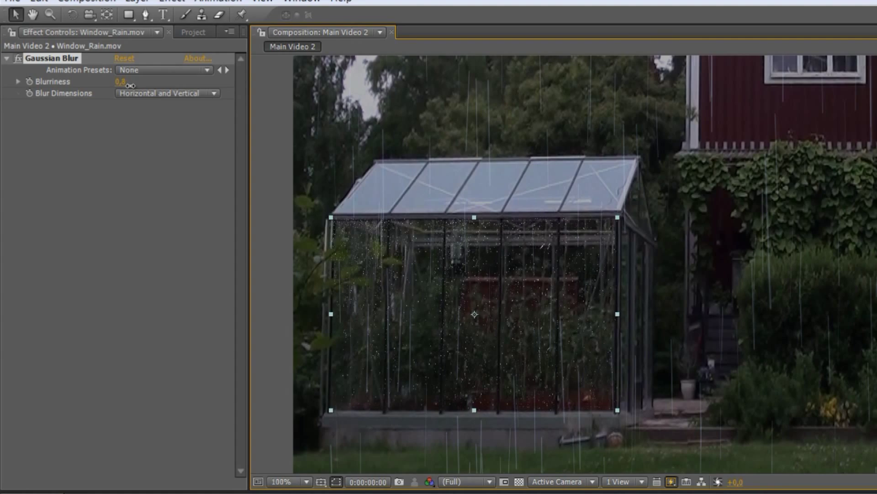
pyautogui.moveTo(126, 83); pyautogui.dragTo(145, 90)
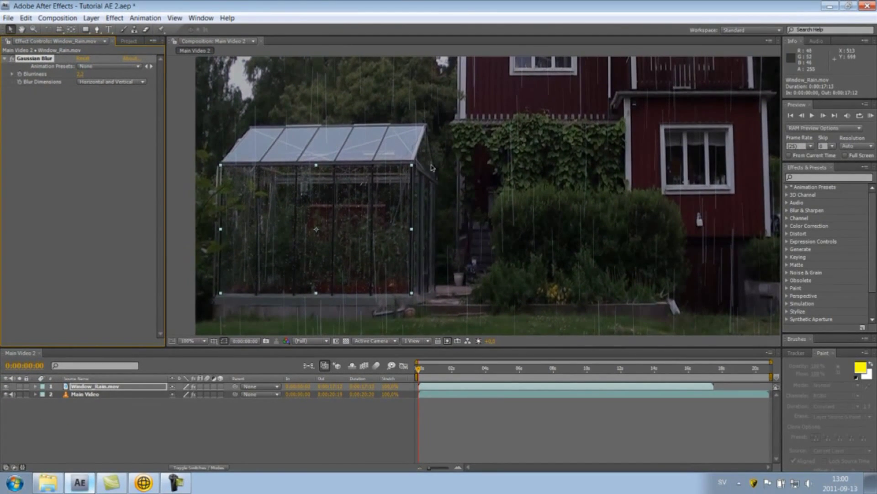
# Deselect the Window_Rain layer and pan to show the whole house frame
pyautogui.click(186, 206)
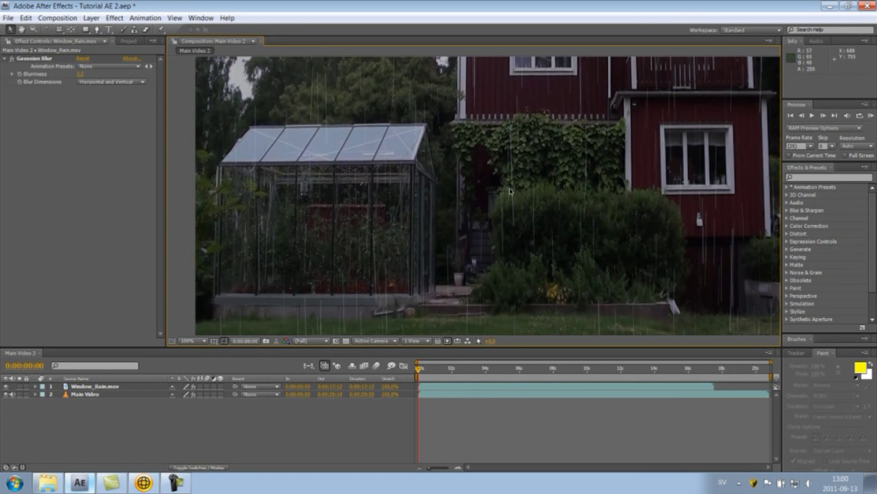
pyautogui.scroll(-2, 482, 189)
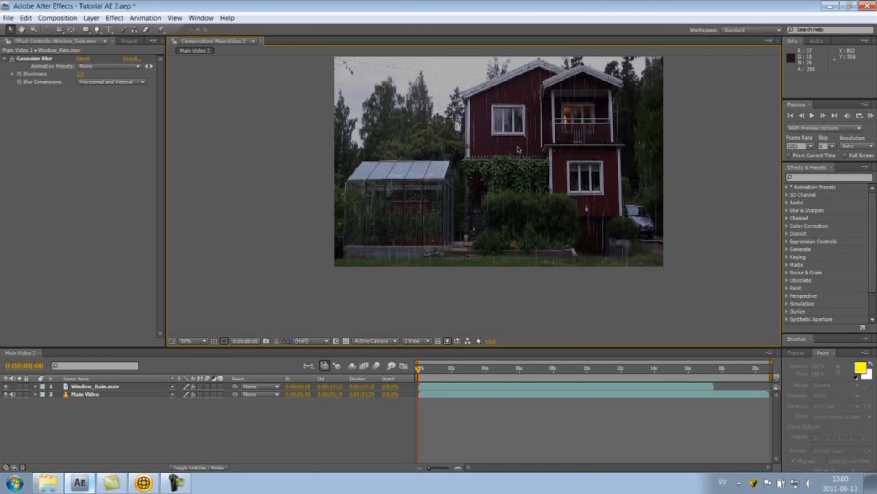
pyautogui.moveTo(517, 149); pyautogui.dragTo(514, 191)
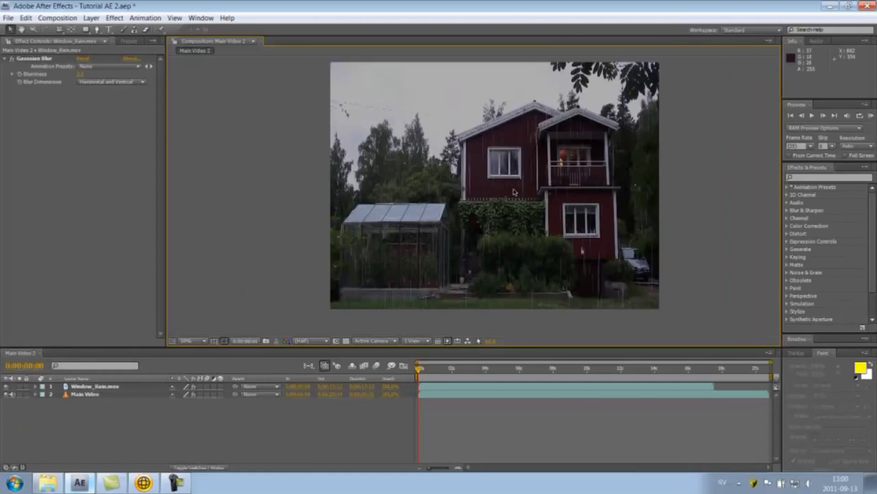